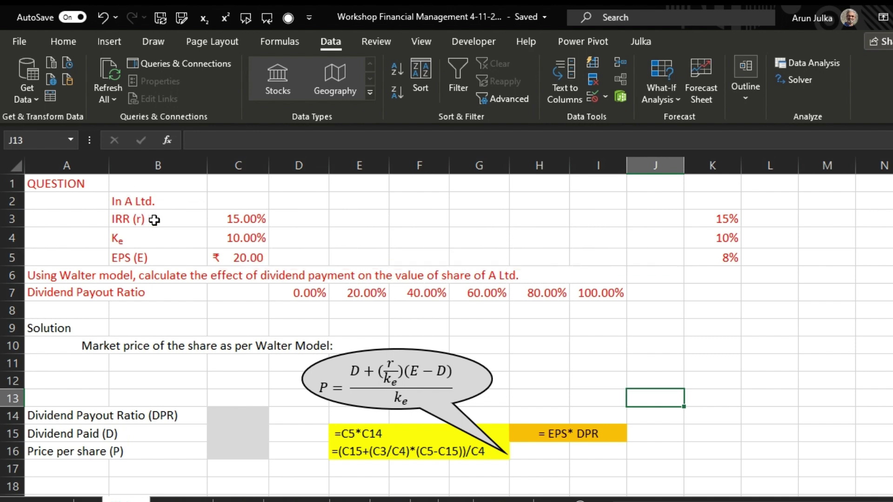
# Review the model inputs: IRR 15%, Ke 10% and EPS ₹20.00.
pyautogui.click(153, 220)
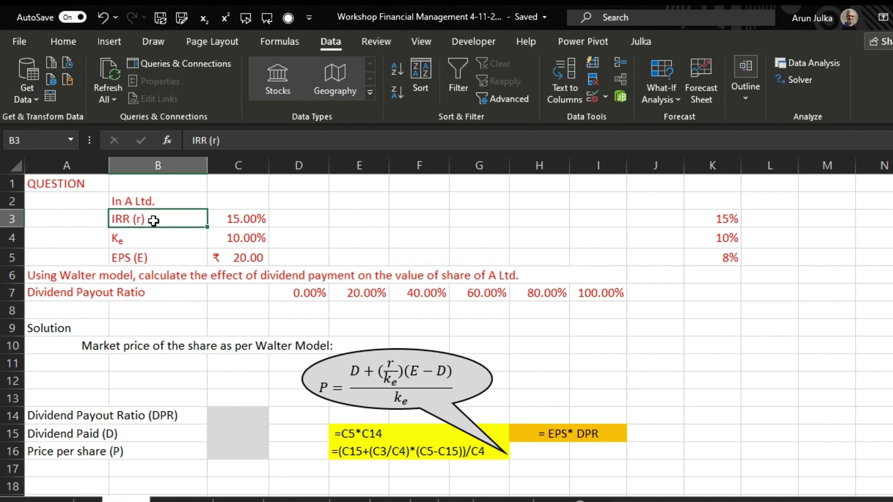
pyautogui.click(241, 220)
pyautogui.click(170, 239)
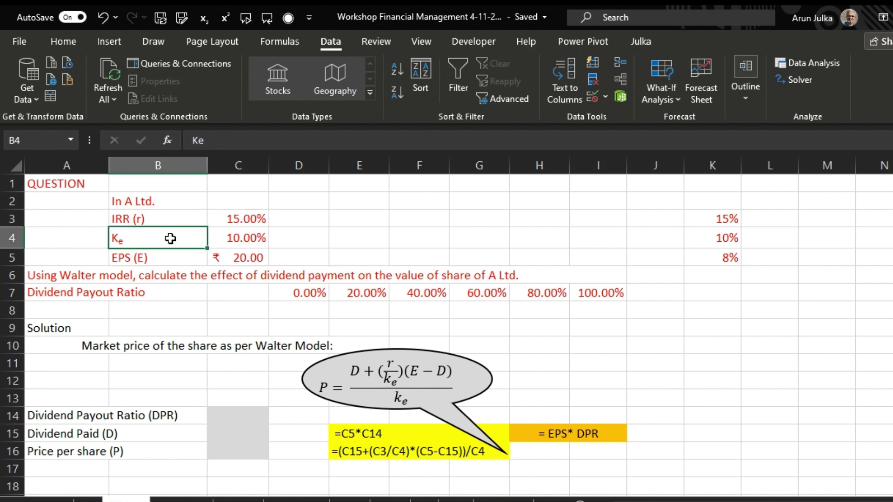
pyautogui.click(225, 241)
pyautogui.click(191, 254)
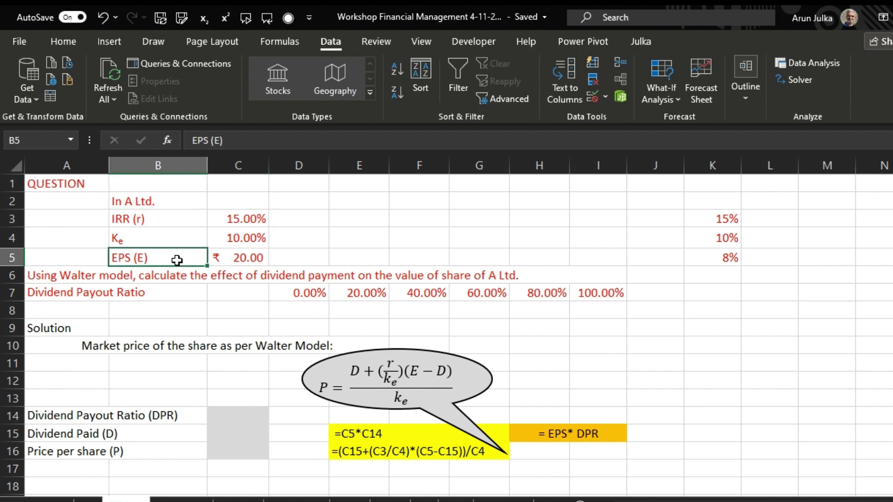
pyautogui.click(238, 260)
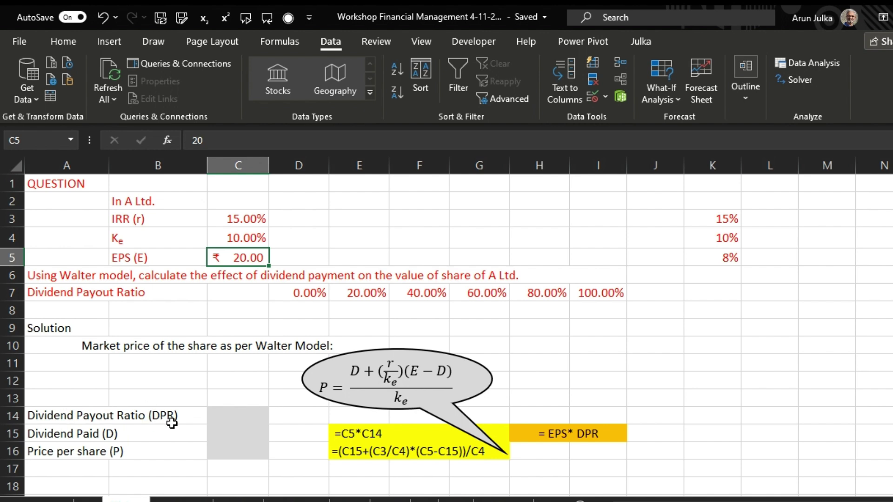
# Link the Dividend Payout Ratio in C14 to D7 with =D7, showing 0.00%.
pyautogui.click(230, 418)
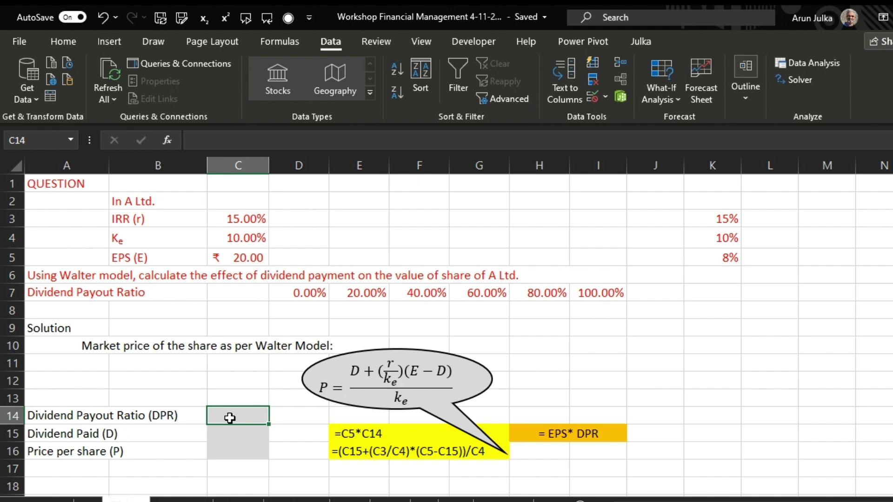
pyautogui.write('=')
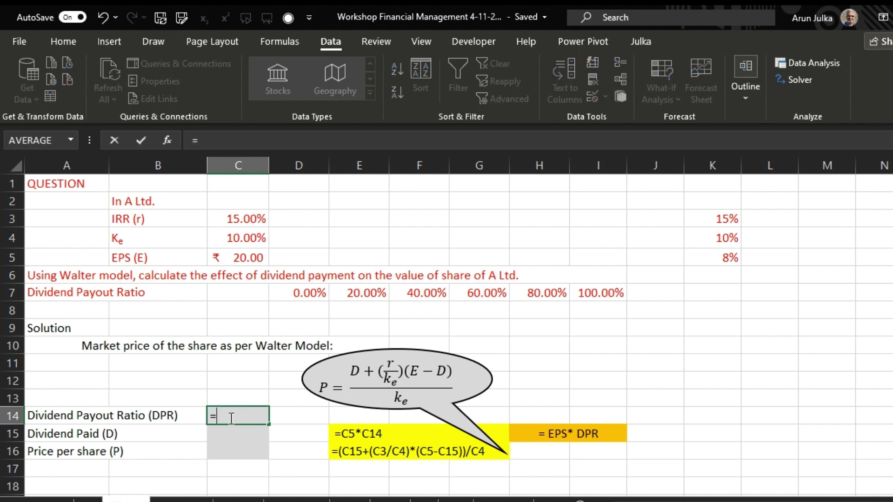
pyautogui.click(300, 294)
pyautogui.press('Return')
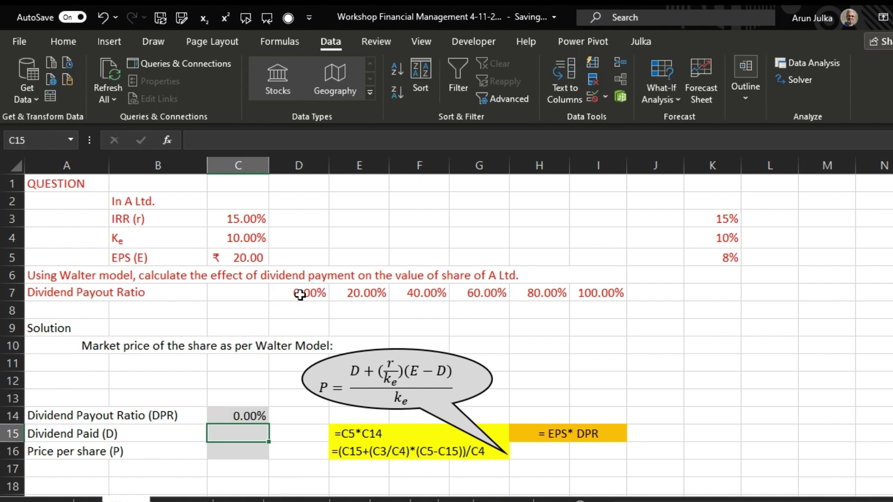
pyautogui.click(236, 417)
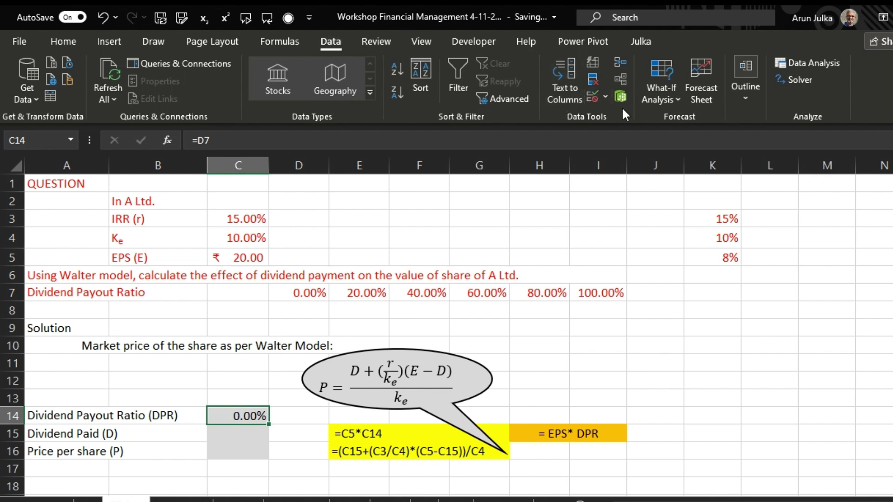
pyautogui.click(605, 98)
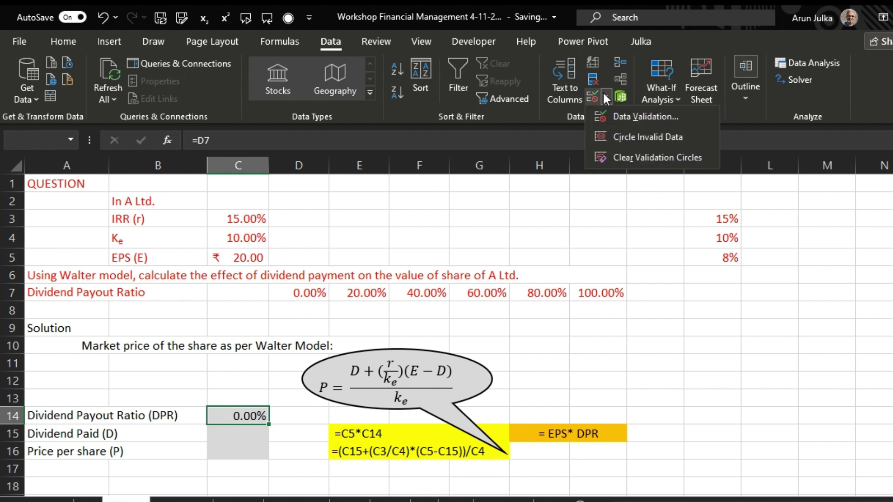
# Add List data validation to C14 using the payout ratios in D7:I7 as source.
pyautogui.click(623, 122)
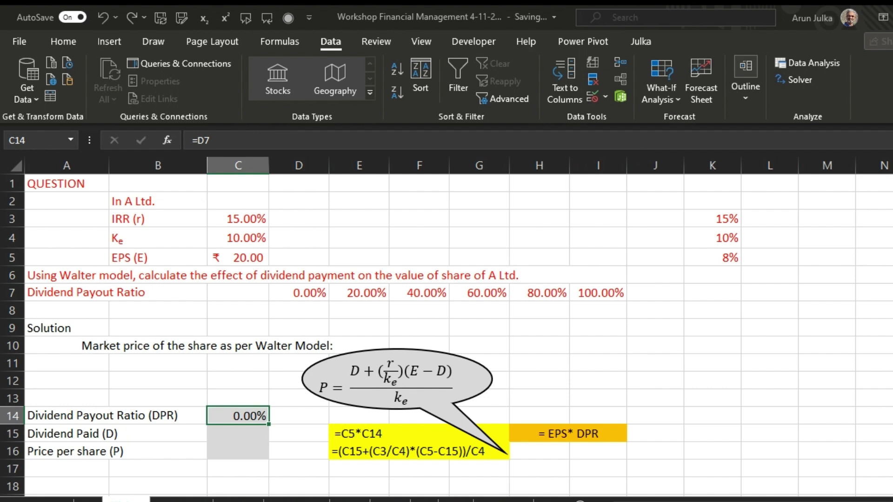
pyautogui.moveTo(295, 289); pyautogui.dragTo(610, 297)
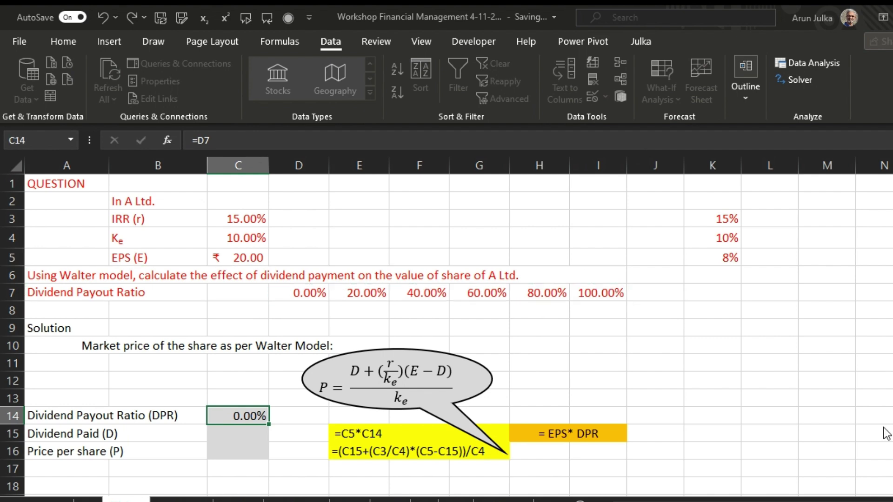
pyautogui.press('Return')
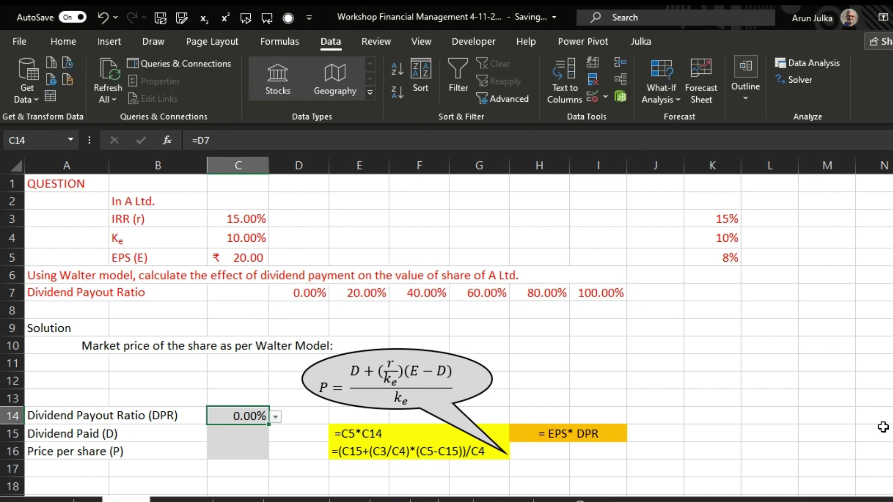
# Enter =C5*C14 in C15 so Dividend Paid equals EPS times payout ratio.
pyautogui.click(238, 435)
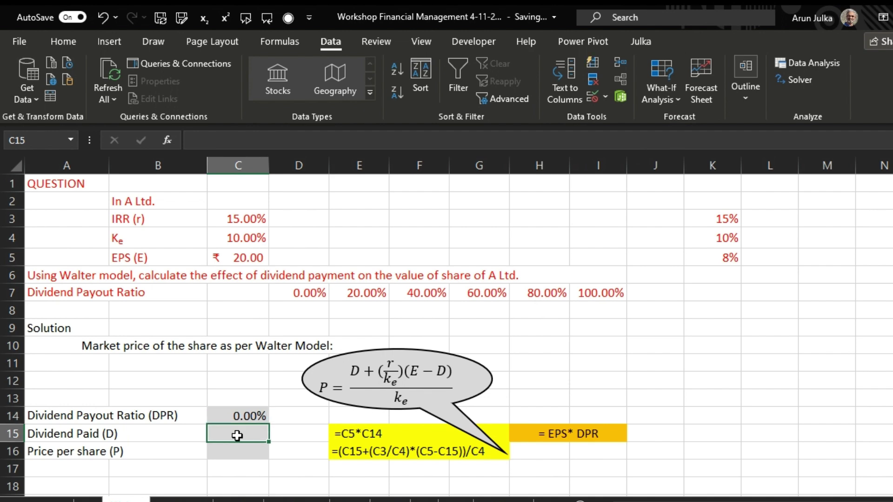
pyautogui.write('=')
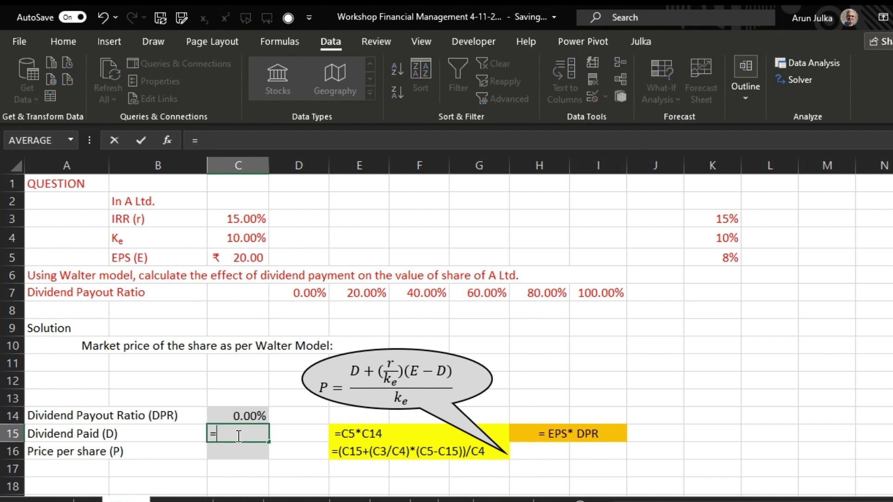
pyautogui.click(240, 257)
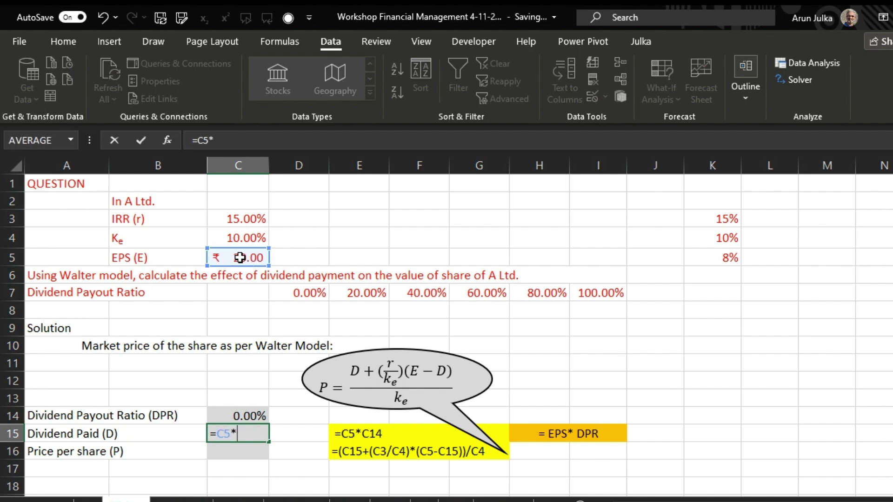
pyautogui.click(226, 415)
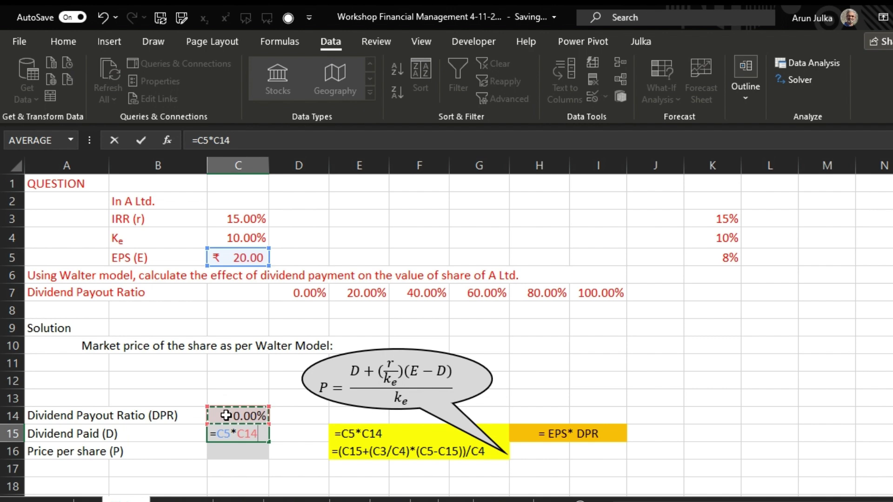
pyautogui.press('Return')
# Test C14's drop-down at 20% and 40% payout, then reset it to 0.00%.
pyautogui.click(226, 416)
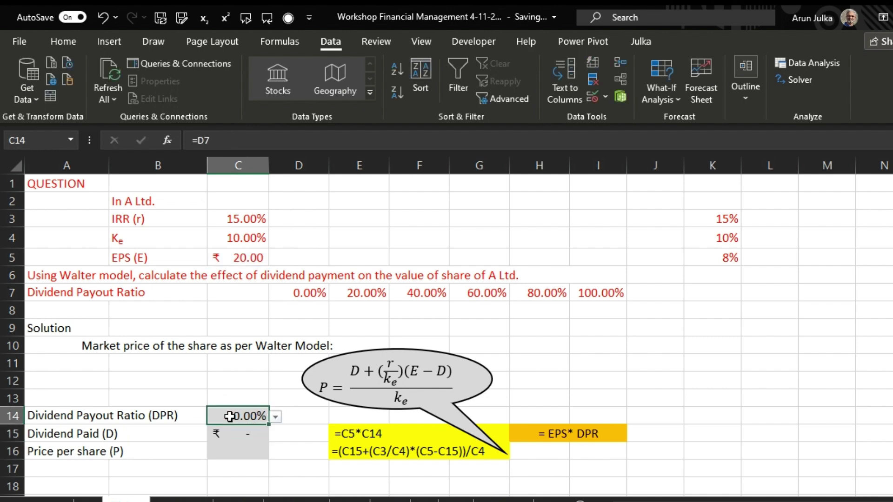
pyautogui.click(276, 418)
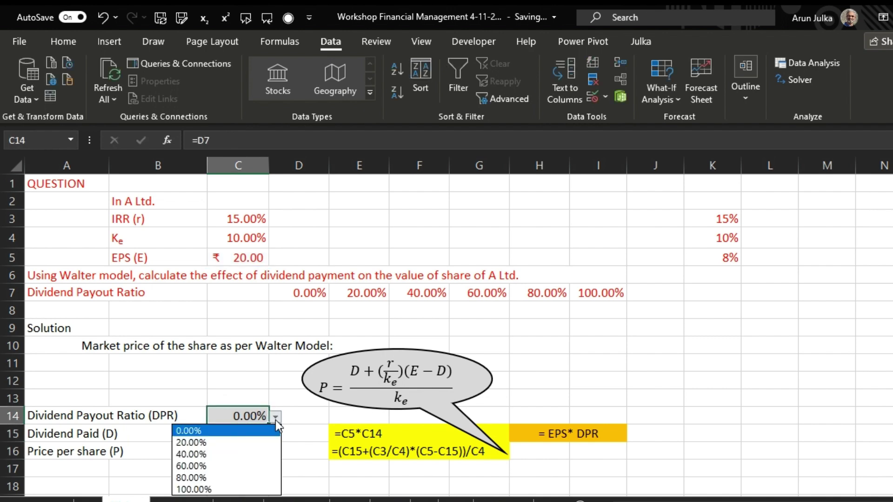
pyautogui.click(253, 445)
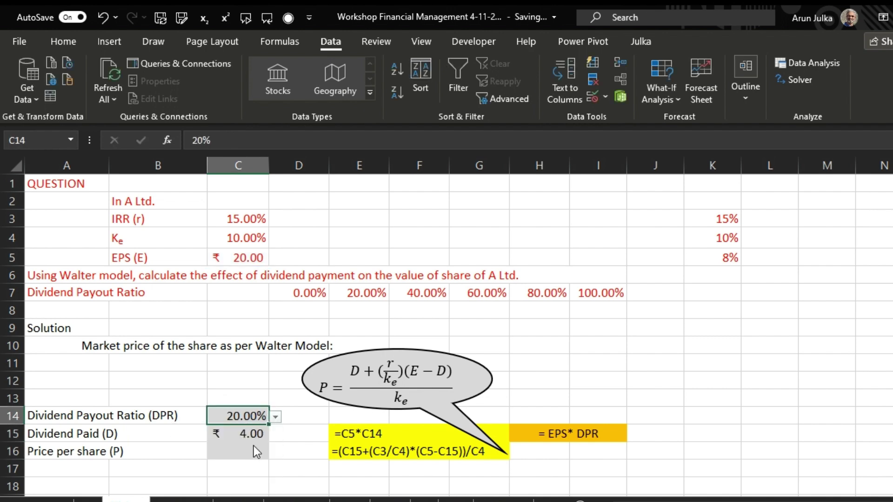
pyautogui.click(276, 417)
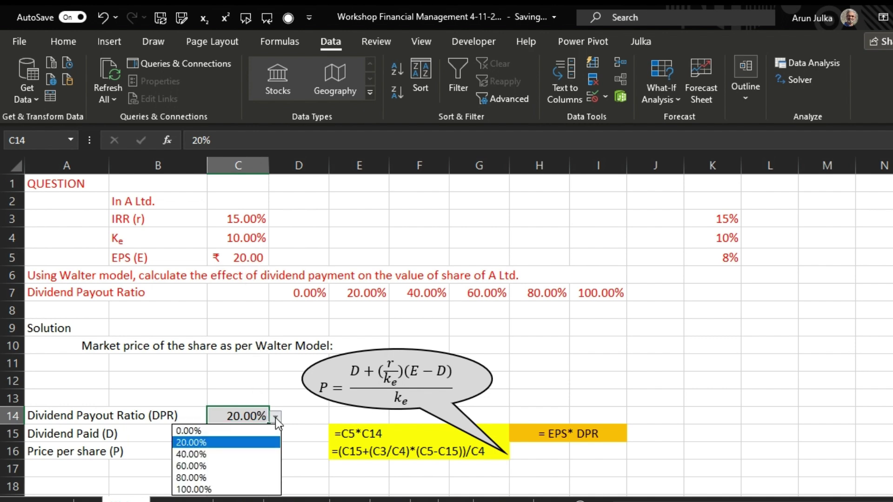
pyautogui.click(244, 454)
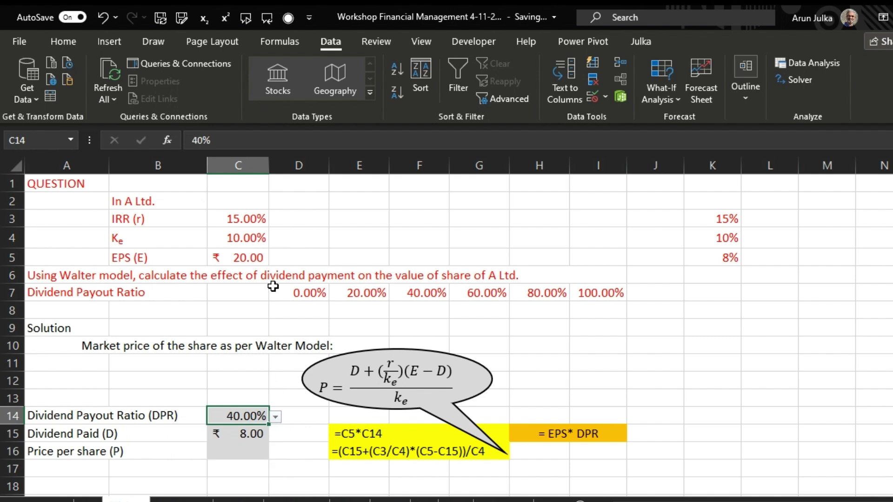
pyautogui.click(276, 418)
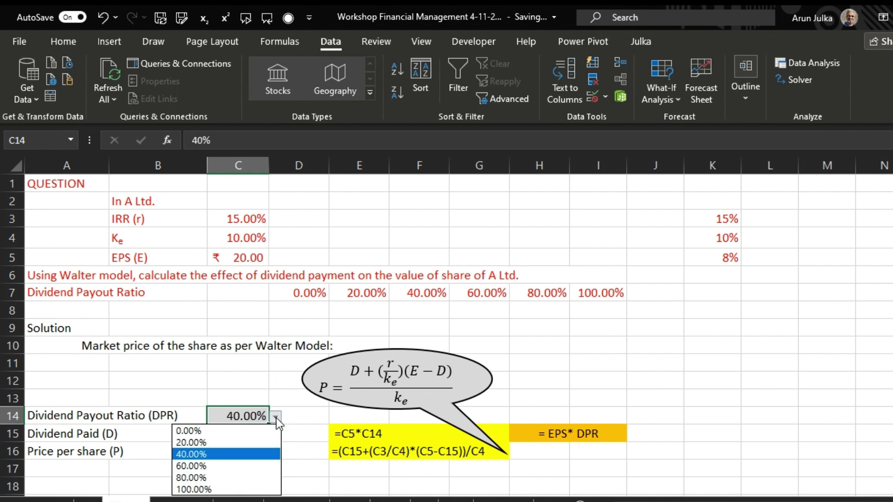
pyautogui.click(244, 428)
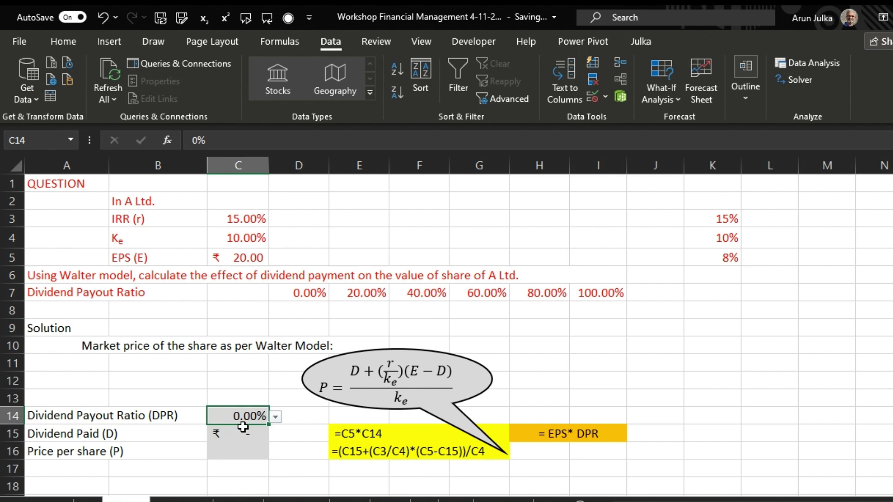
pyautogui.click(223, 452)
# Enter the Walter price formula =(C15+(C3/C4)*(C5-C15))/C4 in C16, giving ₹300.00.
pyautogui.write('=(')
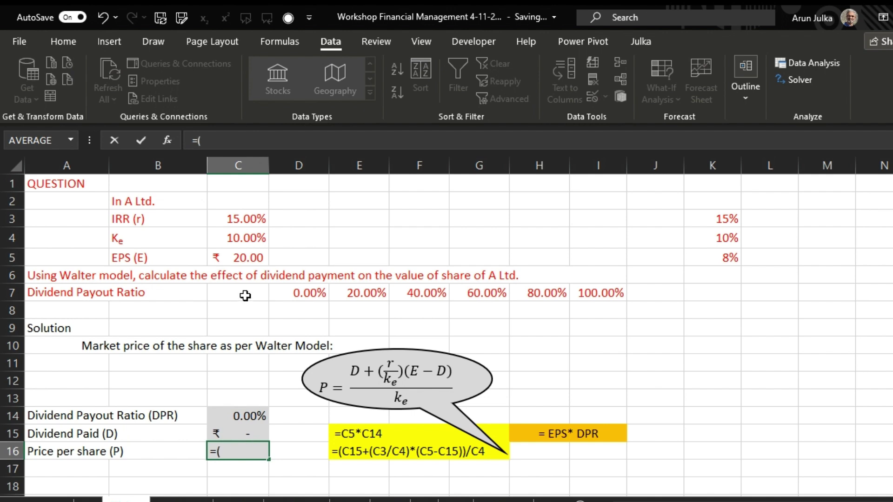
pyautogui.click(242, 434)
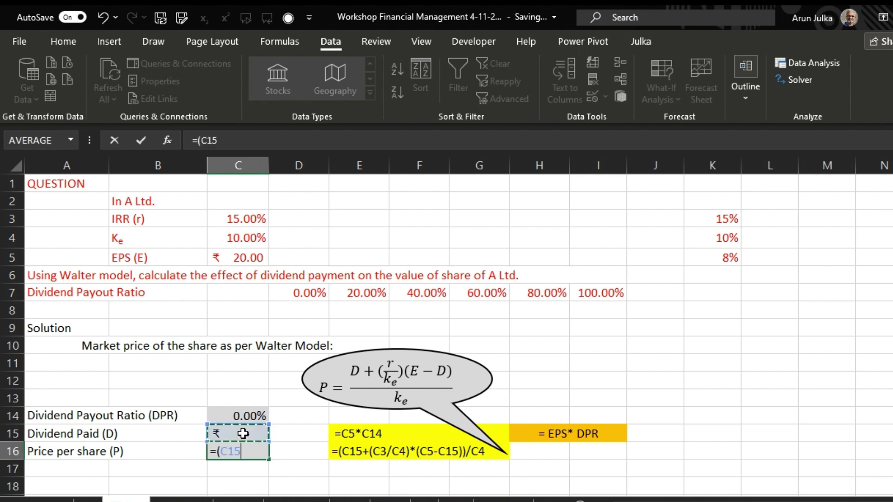
pyautogui.write('+(')
pyautogui.click(236, 220)
pyautogui.write('/')
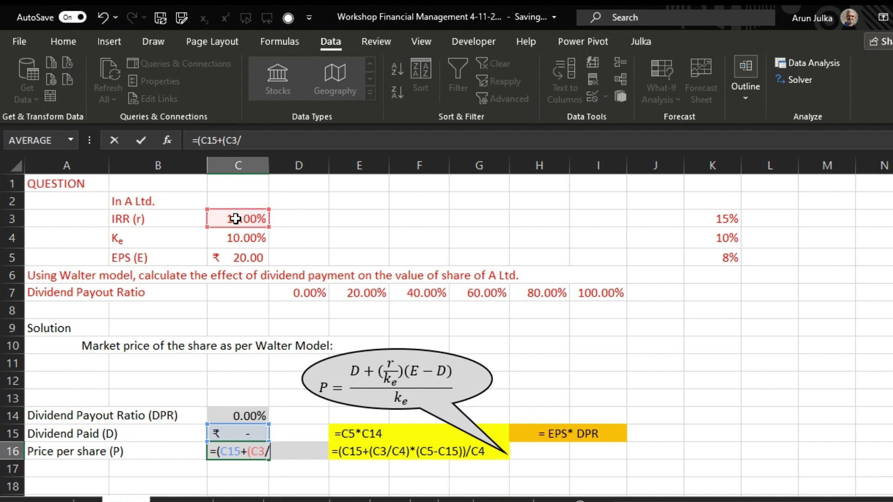
pyautogui.click(239, 240)
pyautogui.write(')')
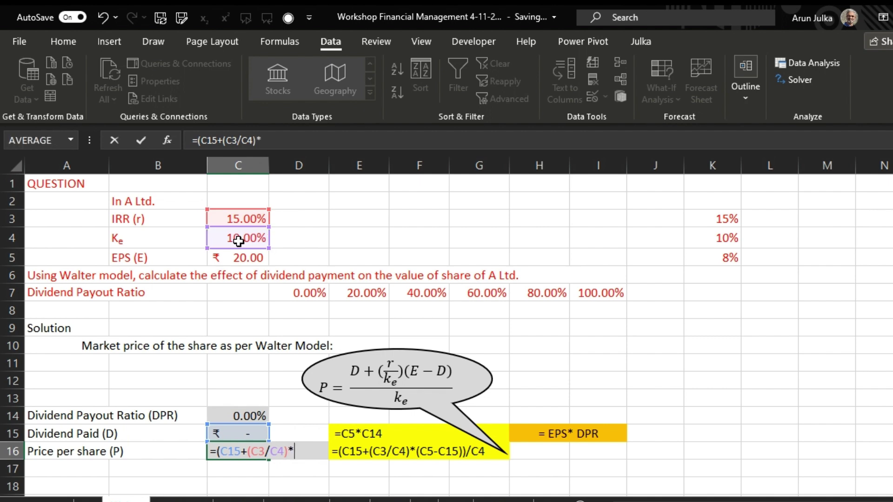
pyautogui.write('*(')
pyautogui.click(237, 259)
pyautogui.write('-')
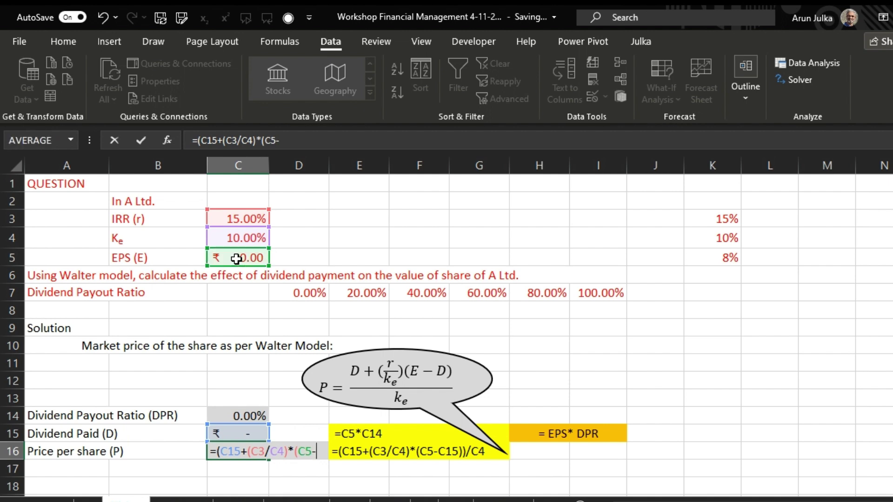
pyautogui.click(236, 433)
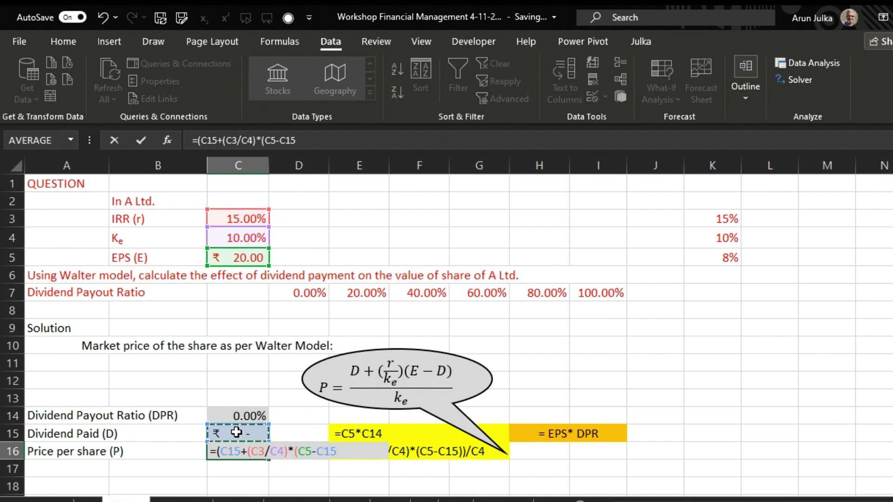
pyautogui.write('))')
pyautogui.click(236, 237)
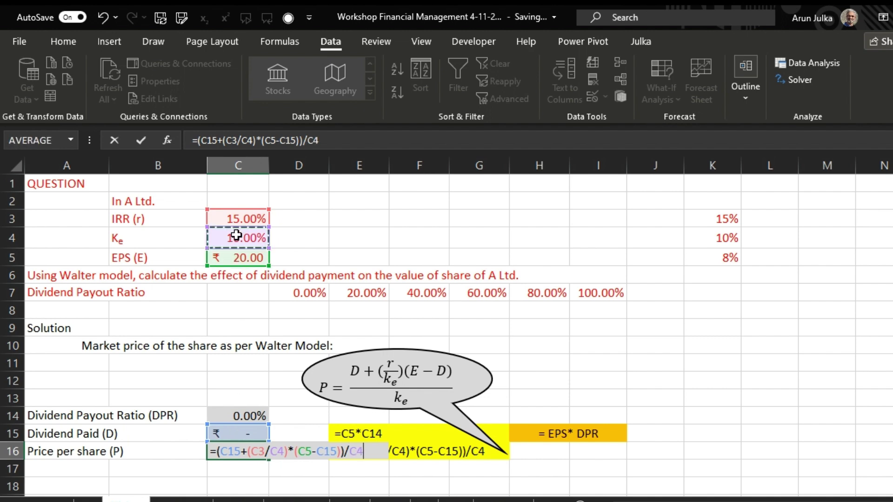
pyautogui.press('Return')
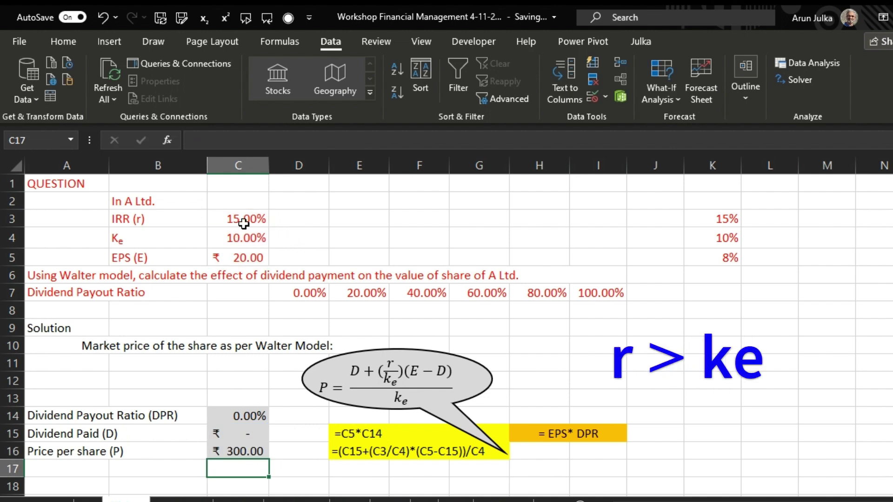
pyautogui.click(260, 219)
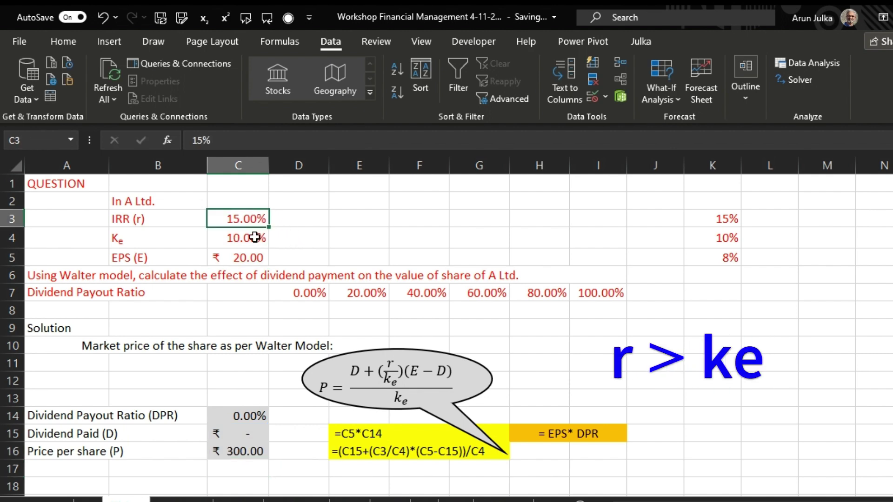
# Step C14's payout ratio through 20%, 40% and 60%, watching the price fall.
pyautogui.click(256, 237)
pyautogui.click(257, 416)
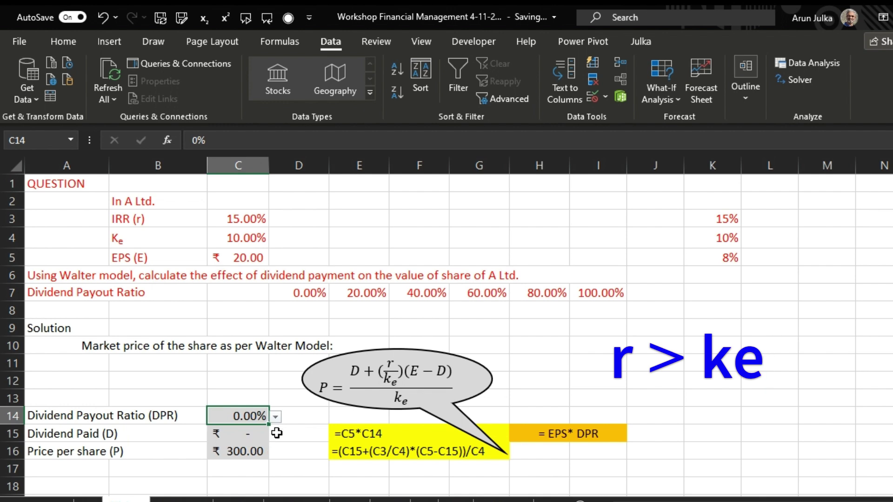
pyautogui.click(277, 419)
pyautogui.click(254, 444)
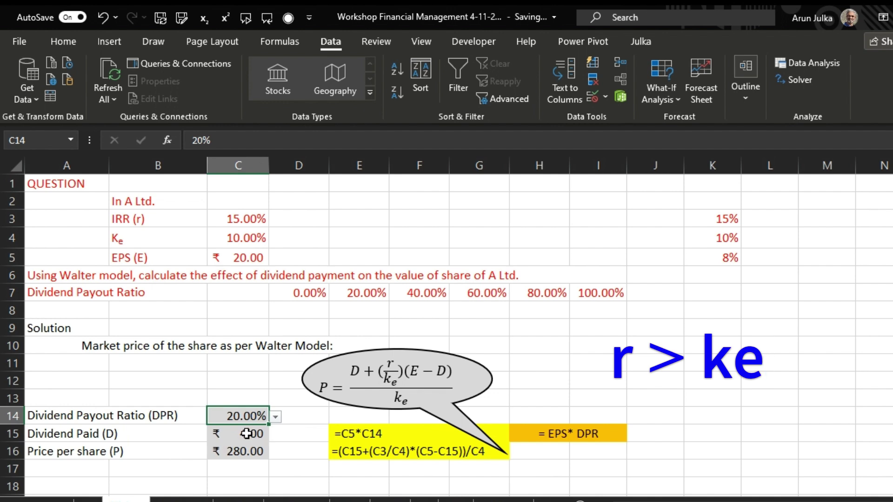
pyautogui.click(276, 417)
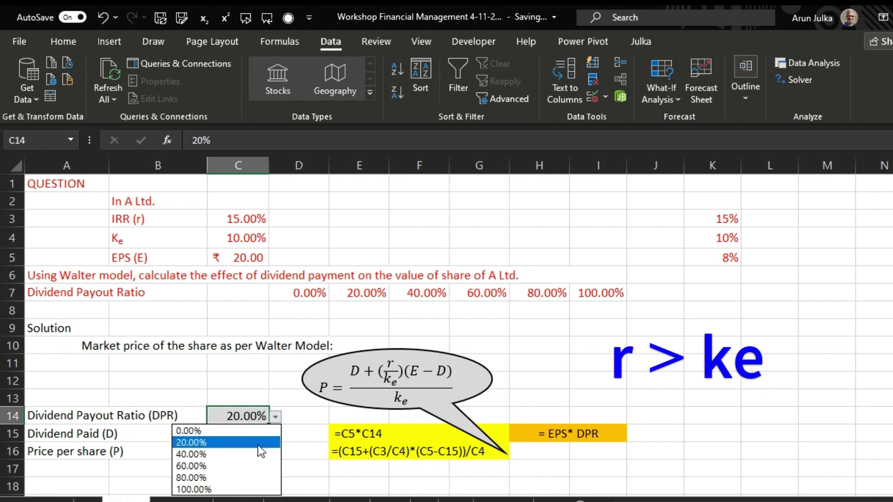
pyautogui.click(247, 455)
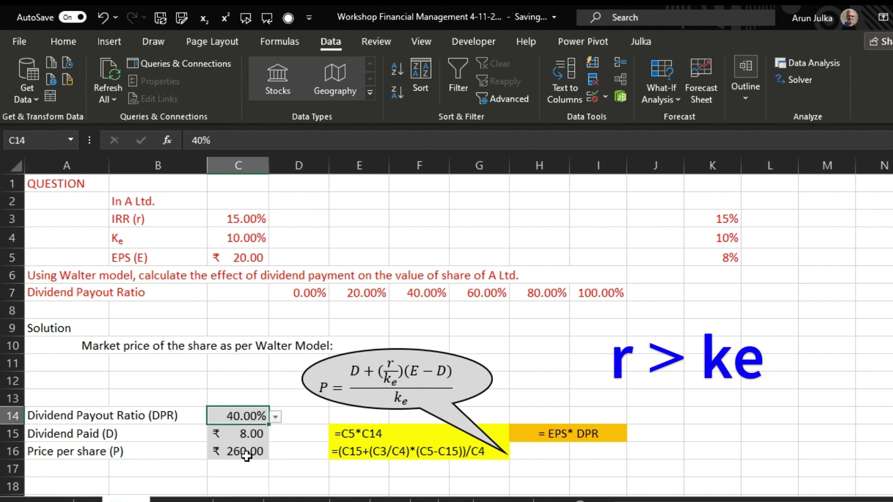
pyautogui.click(279, 420)
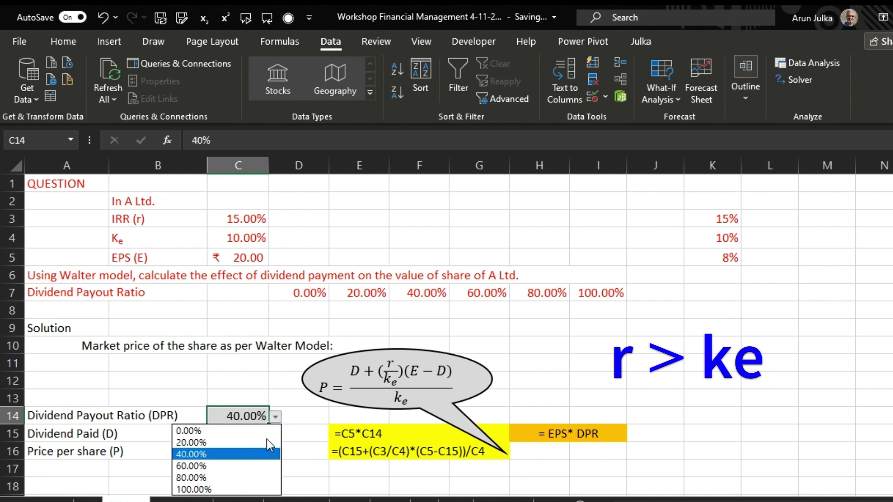
pyautogui.click(247, 465)
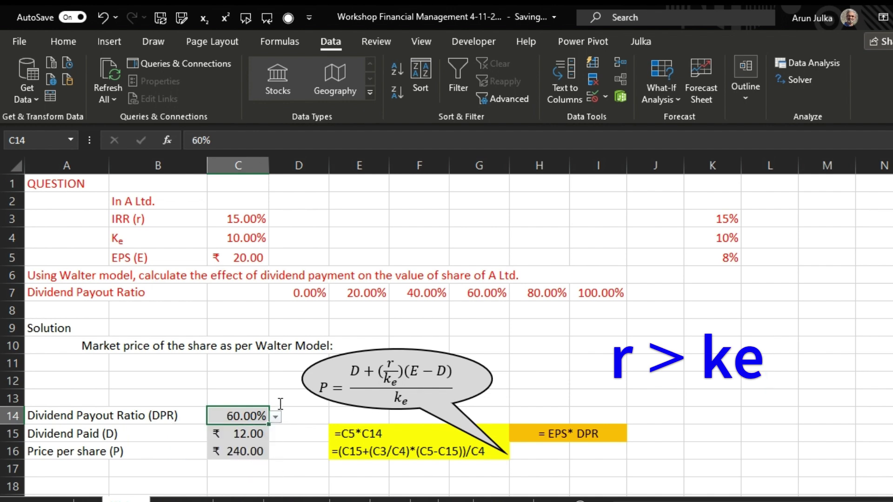
# Raise the payout ratio to 80% and then 100%, bringing the price to ₹200.00.
pyautogui.click(275, 417)
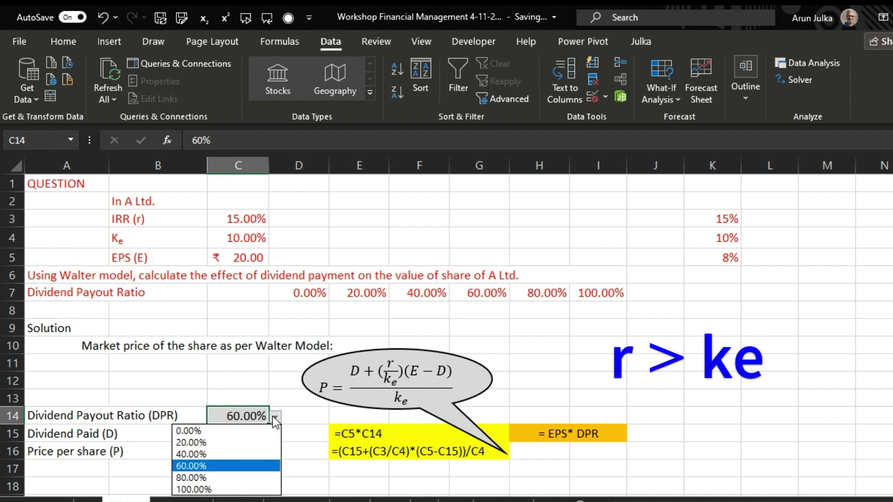
pyautogui.click(247, 478)
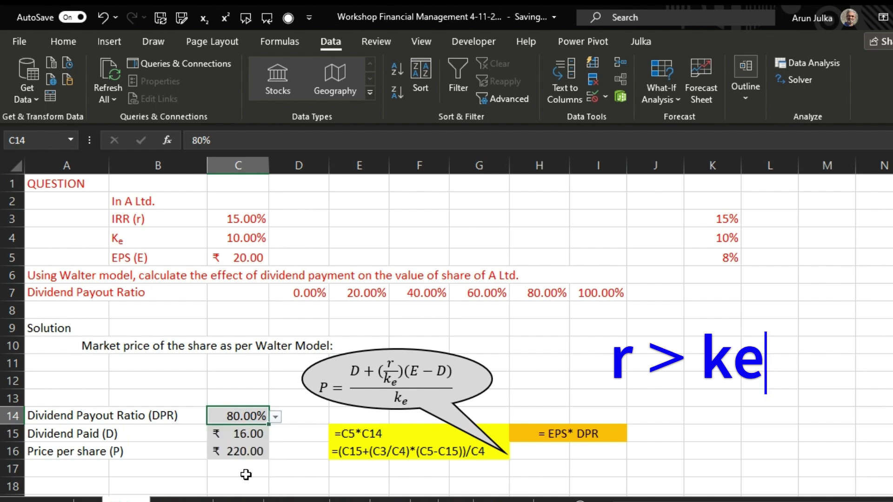
pyautogui.click(276, 418)
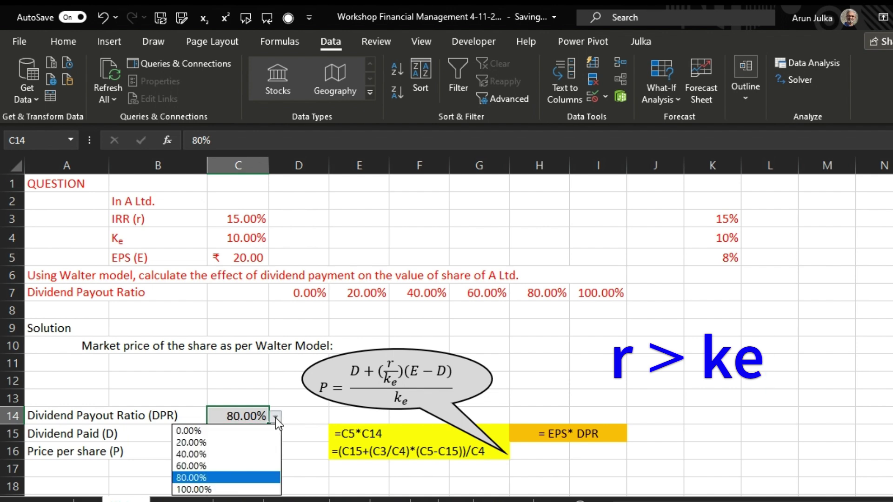
pyautogui.click(249, 486)
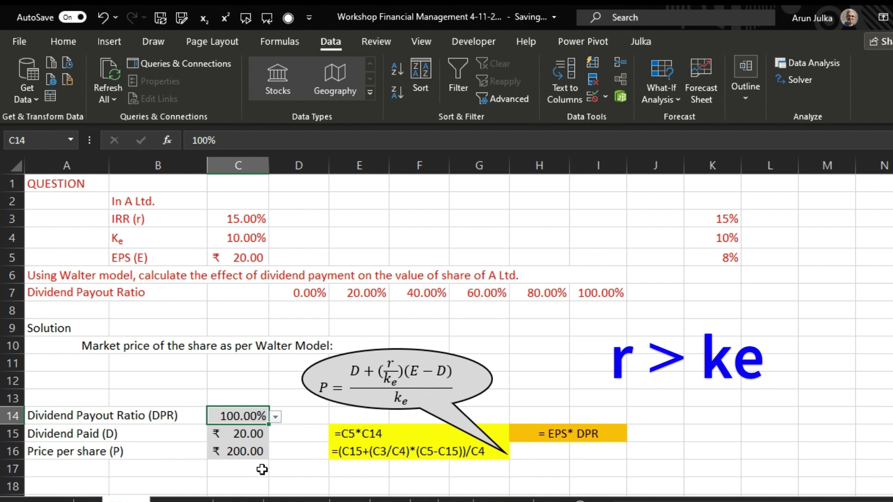
pyautogui.press('BackSpace')
pyautogui.press('BackSpace')
pyautogui.press('BackSpace')
pyautogui.press('BackSpace')
pyautogui.press('BackSpace')
pyautogui.press('BackSpace')
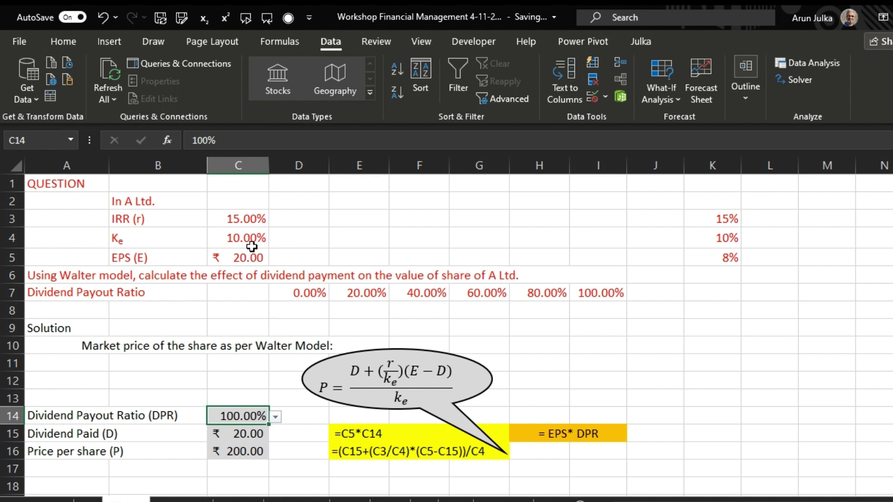
# Give C3 a List drop-down sourced from the IRR values 15%, 10% and 8% in K3:K5.
pyautogui.click(245, 219)
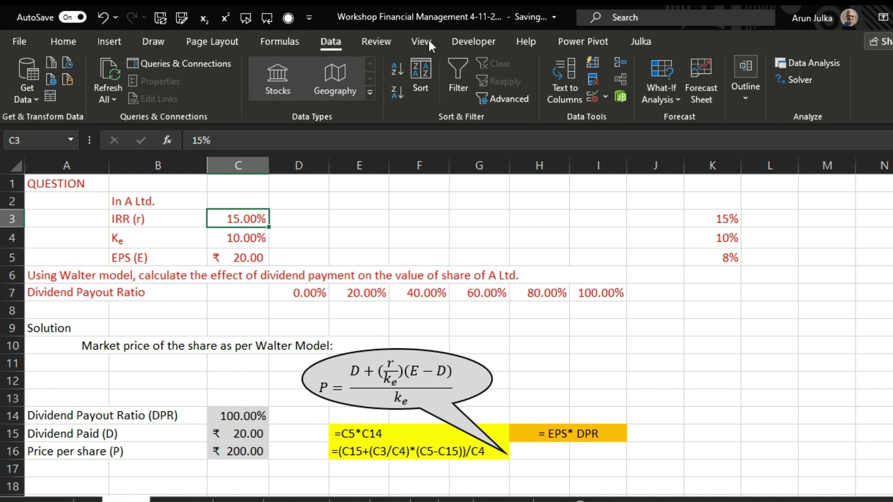
pyautogui.click(603, 96)
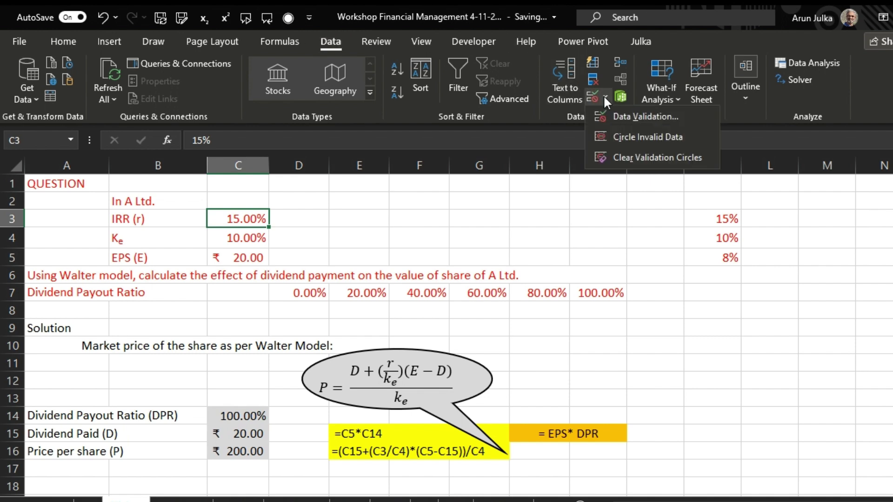
pyautogui.click(619, 116)
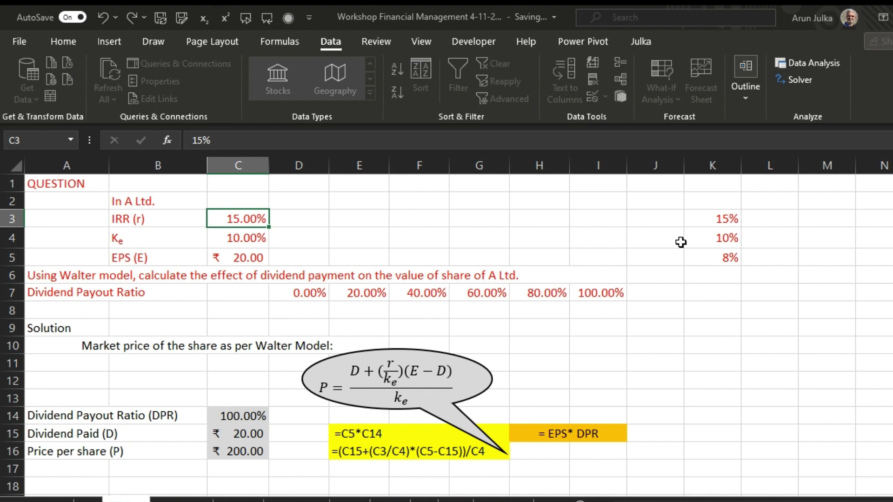
pyautogui.click(704, 221)
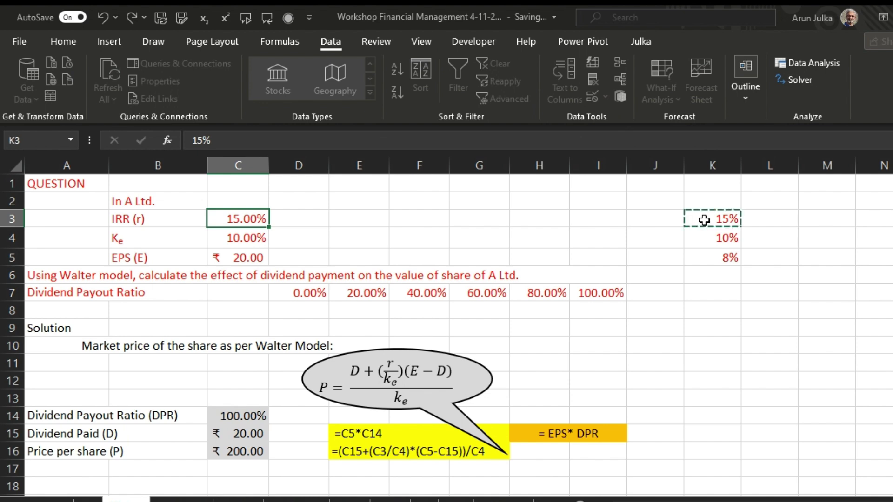
pyautogui.hotkey('shift', 'Down')
pyautogui.hotkey('shift', 'Down')
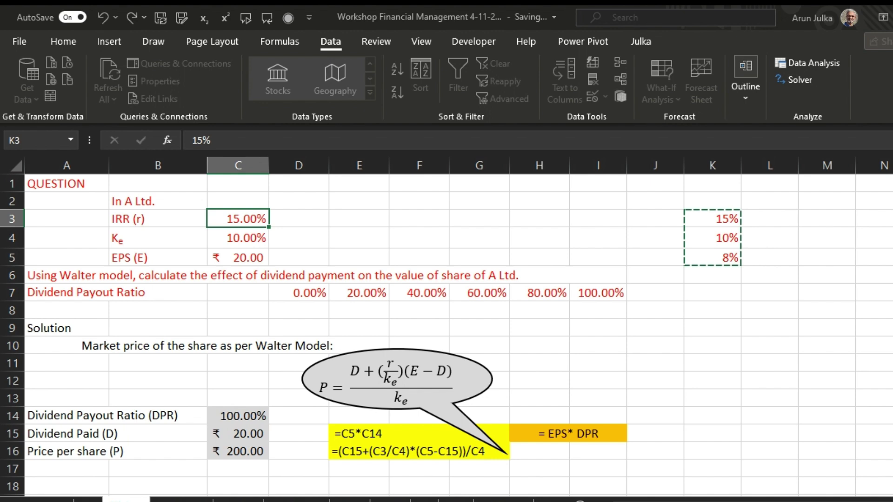
pyautogui.press('Return')
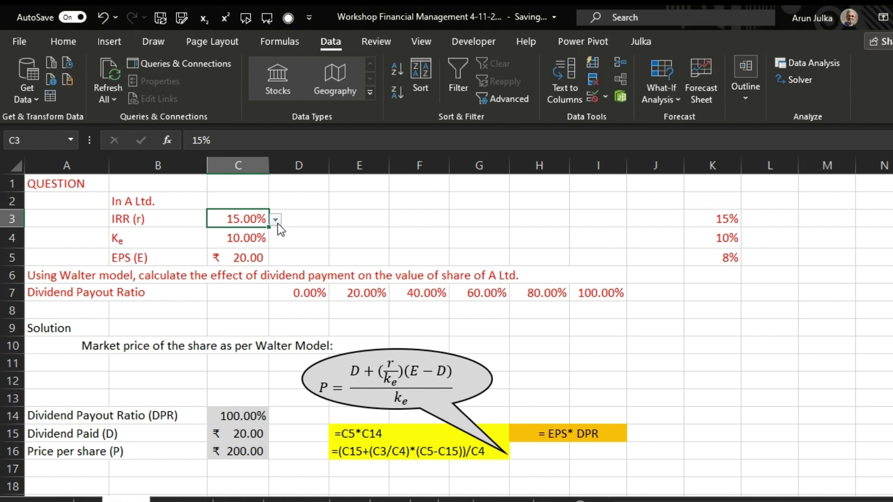
# Set IRR in C3 to 10% and the payout ratio in C14 to 0.00%.
pyautogui.click(275, 220)
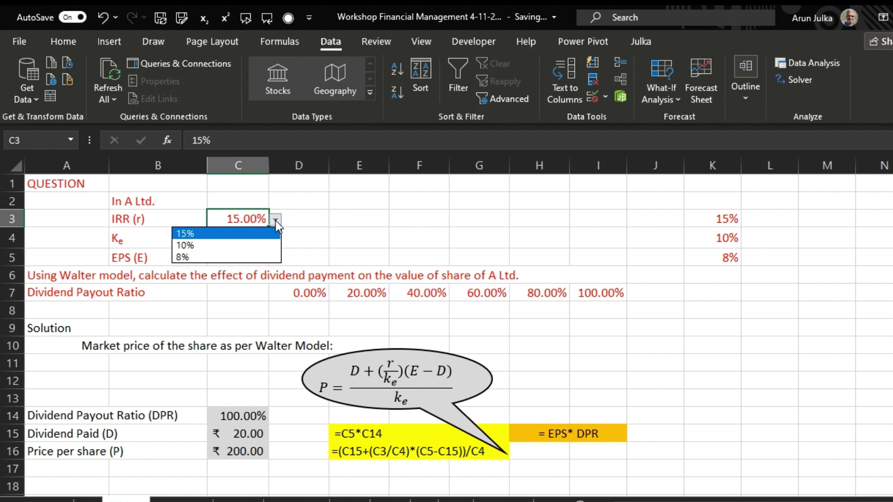
pyautogui.click(248, 242)
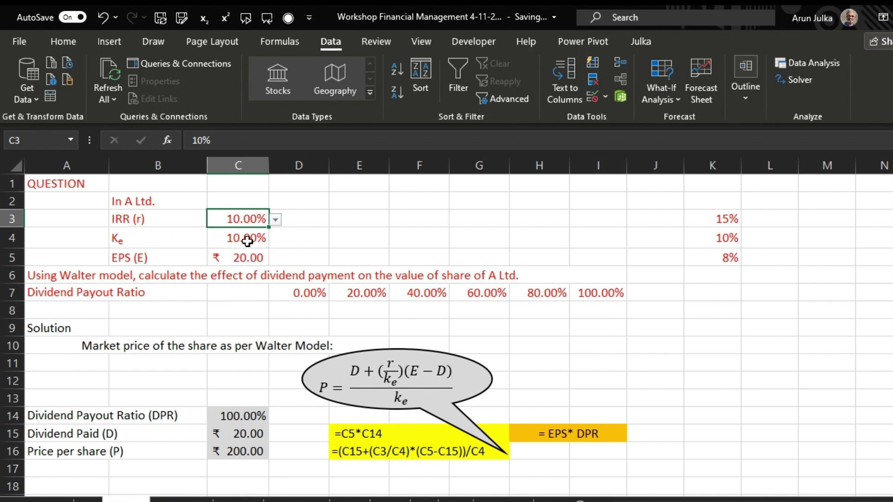
pyautogui.click(253, 417)
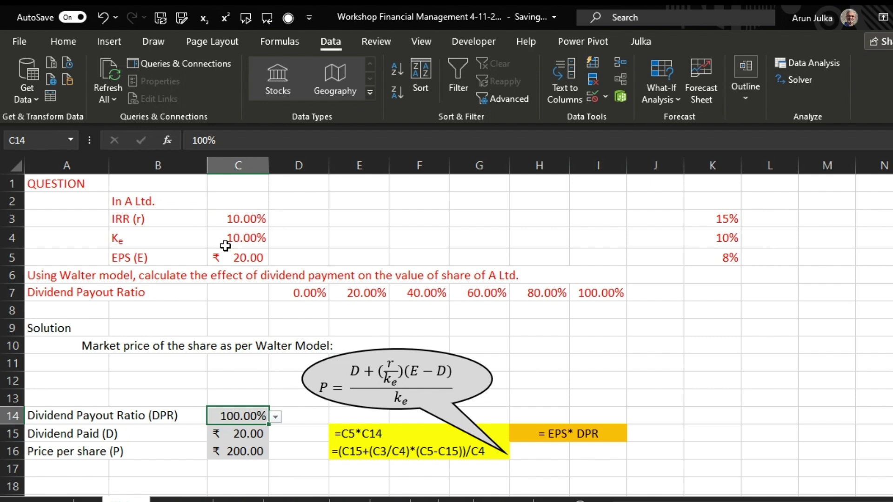
pyautogui.click(276, 417)
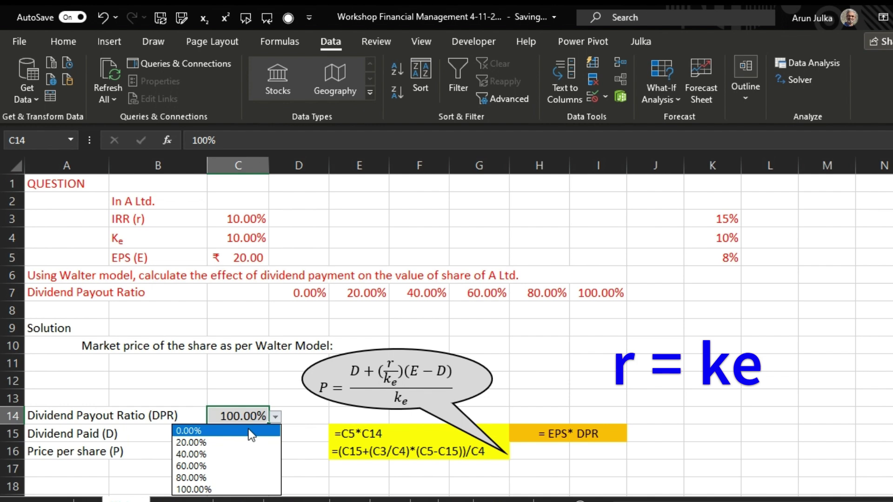
pyautogui.click(248, 429)
# Step the payout ratio through 20%, 40%, 60% and 80%, price holding at ₹200.00.
pyautogui.click(277, 418)
pyautogui.click(251, 442)
pyautogui.click(277, 417)
pyautogui.click(254, 455)
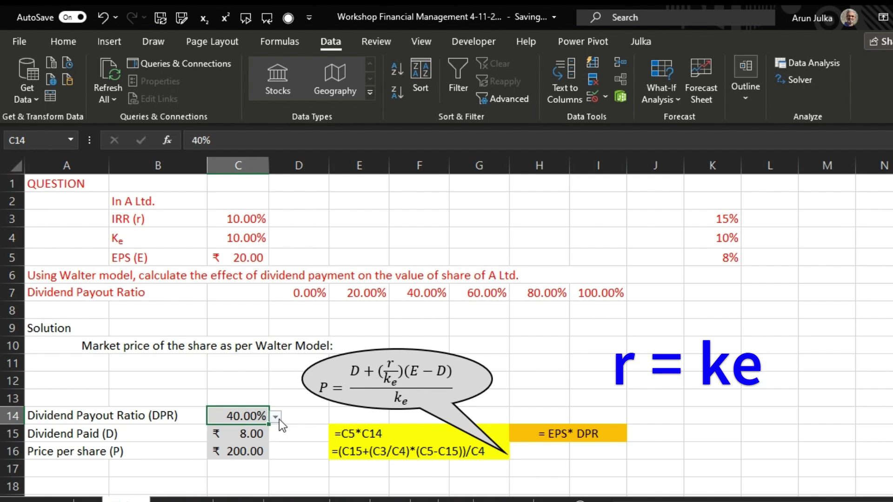
pyautogui.click(280, 420)
pyautogui.click(238, 469)
pyautogui.click(281, 417)
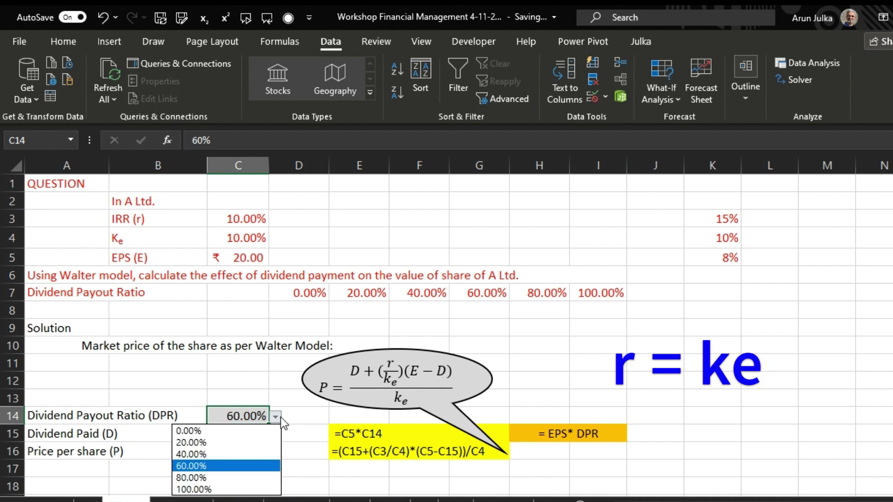
pyautogui.click(235, 480)
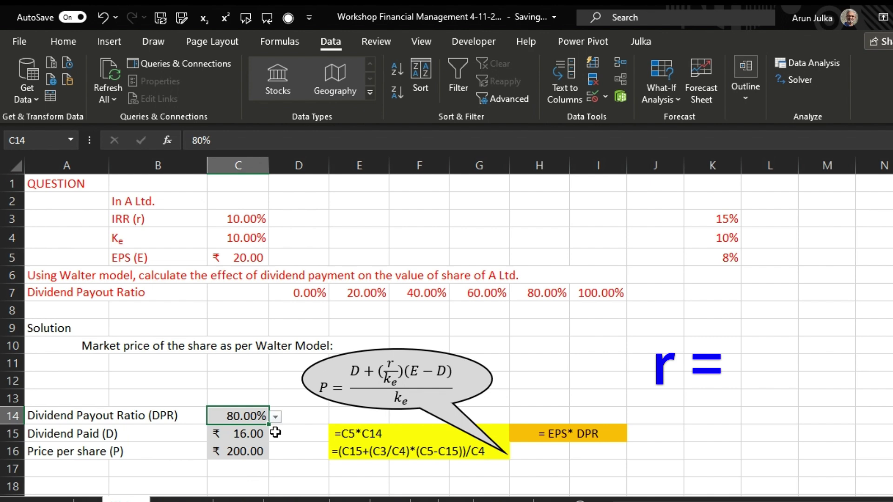
pyautogui.click(240, 219)
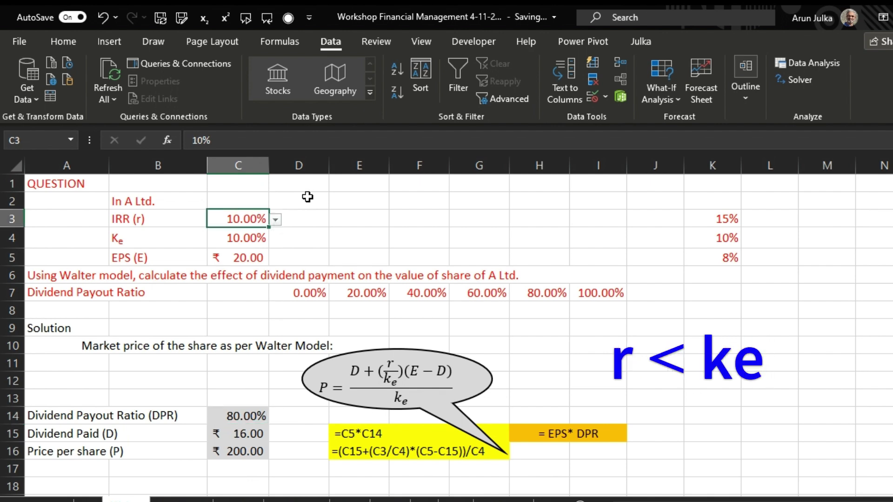
# Set IRR to 8% and try payout ratios of 0% and 20%.
pyautogui.click(277, 220)
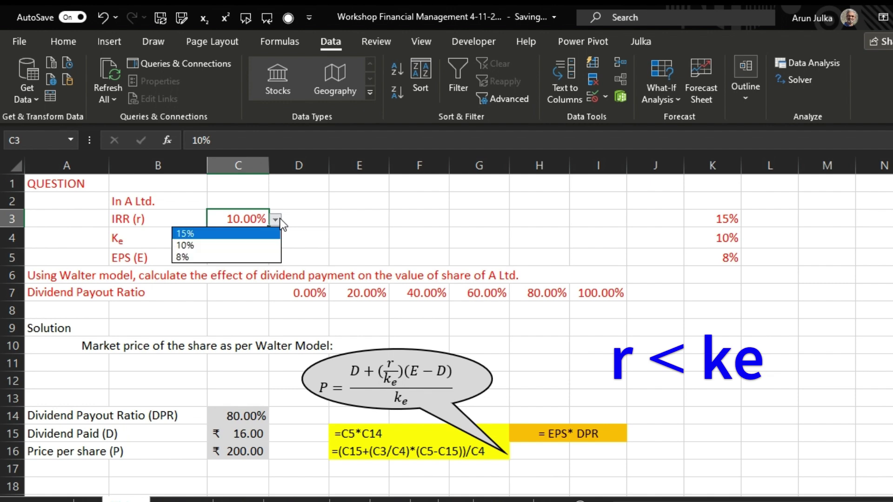
pyautogui.press('Escape')
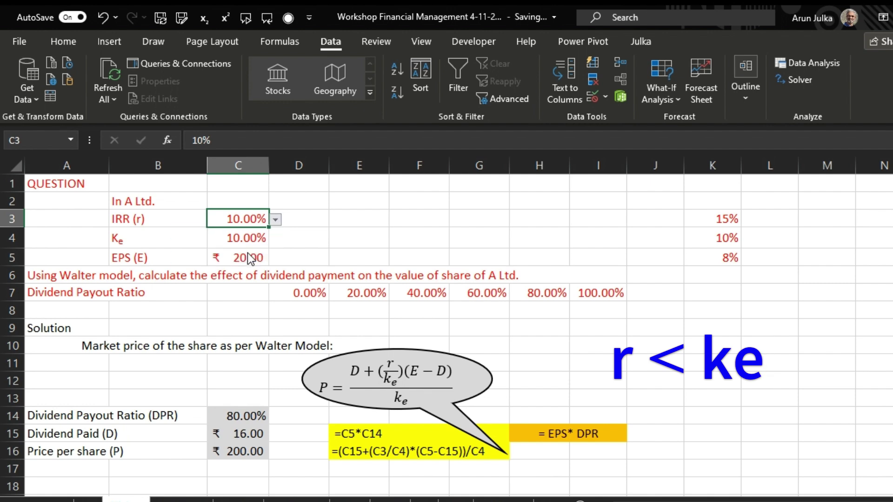
pyautogui.click(254, 413)
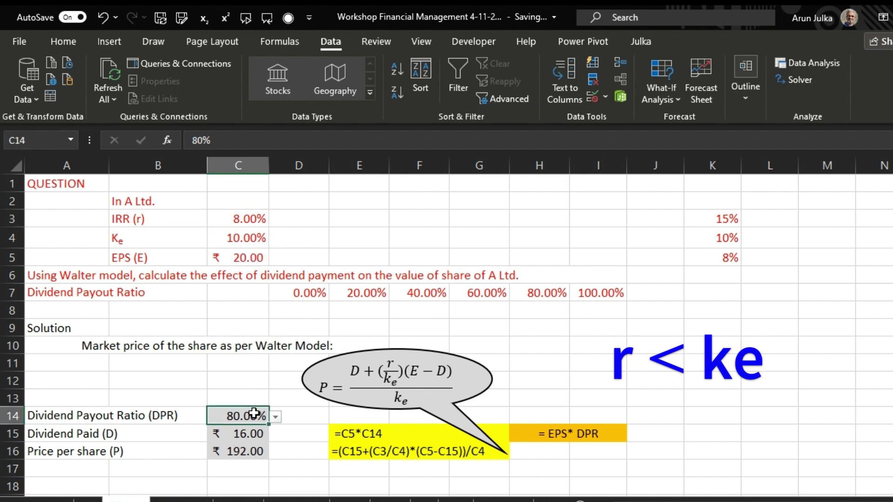
pyautogui.click(276, 417)
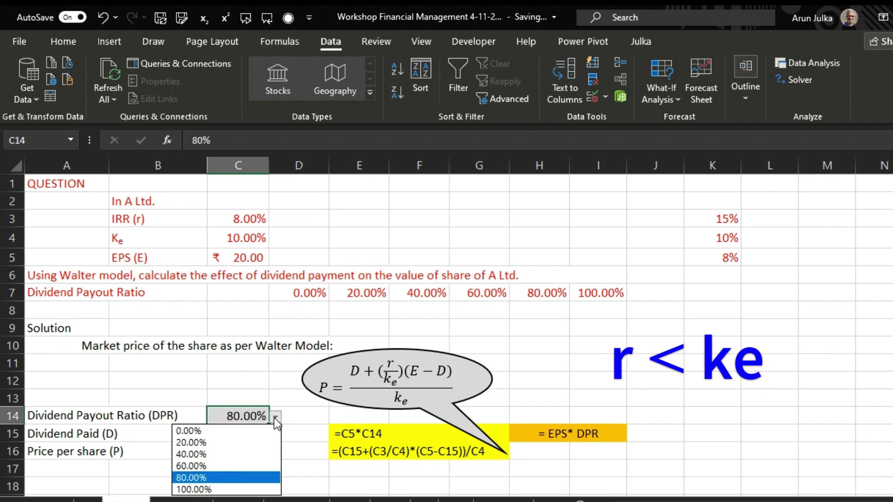
pyautogui.click(236, 432)
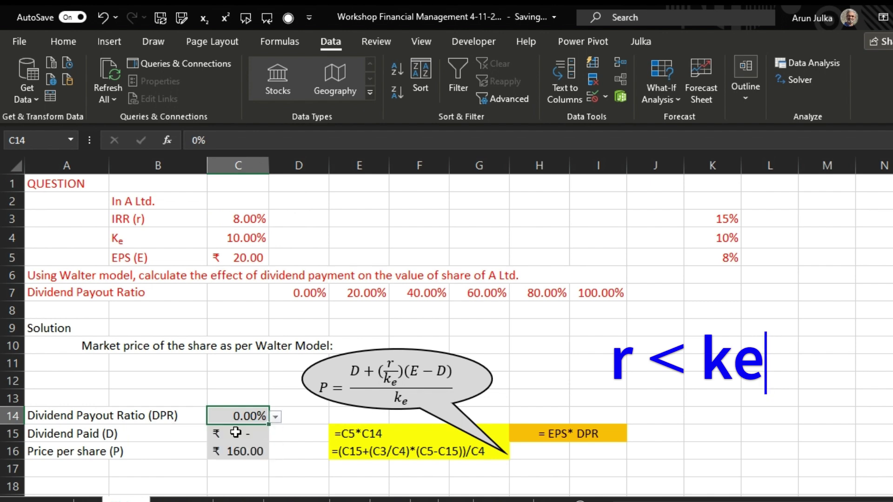
pyautogui.click(275, 416)
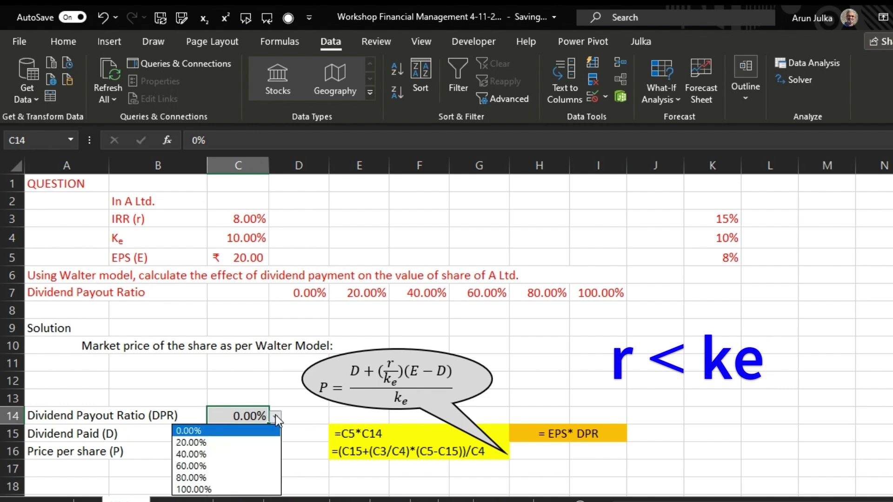
pyautogui.click(239, 441)
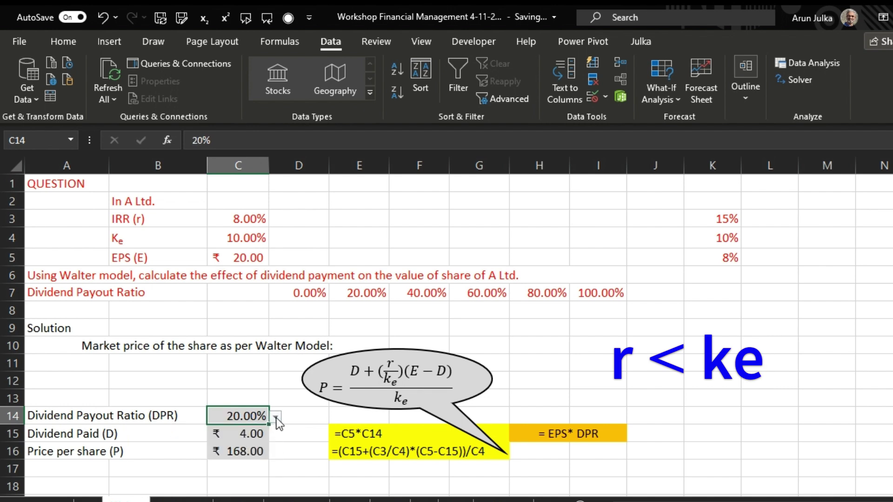
# Raise the payout ratio through 40%, 60%, 80% and 100%, the price climbing toward ₹200.
pyautogui.click(276, 418)
pyautogui.click(244, 454)
pyautogui.click(276, 418)
pyautogui.click(252, 465)
pyautogui.click(276, 417)
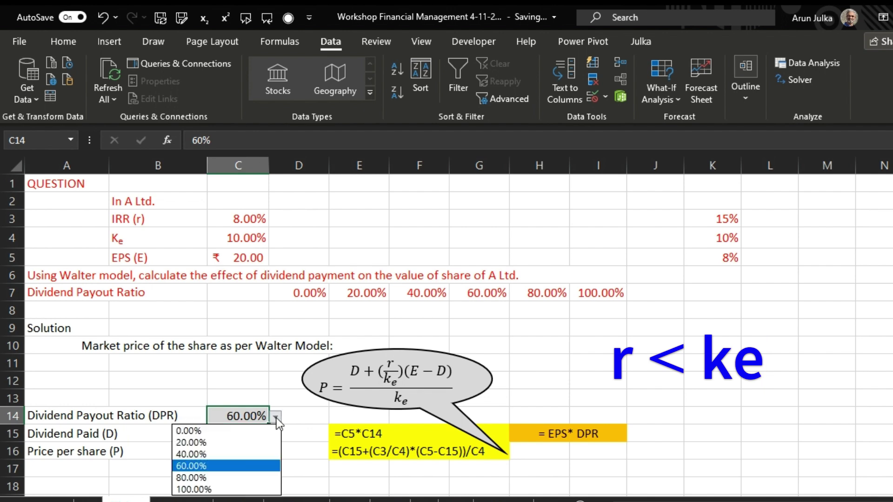
pyautogui.click(258, 478)
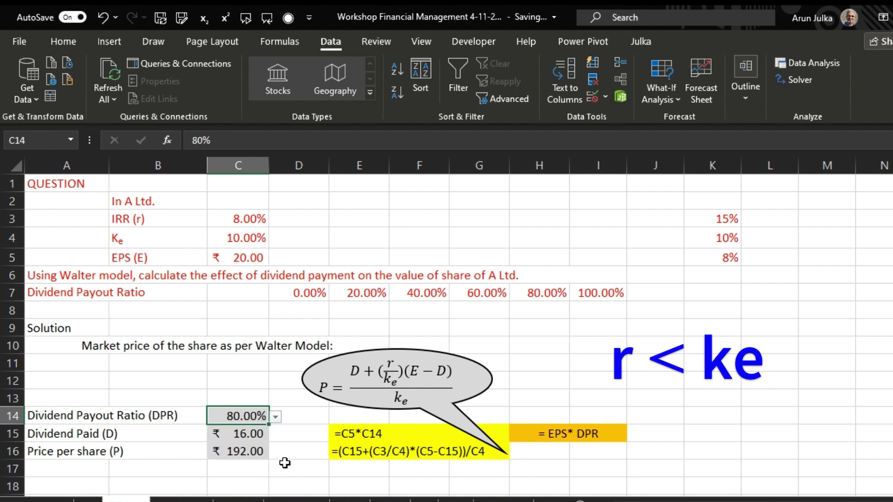
pyautogui.click(276, 417)
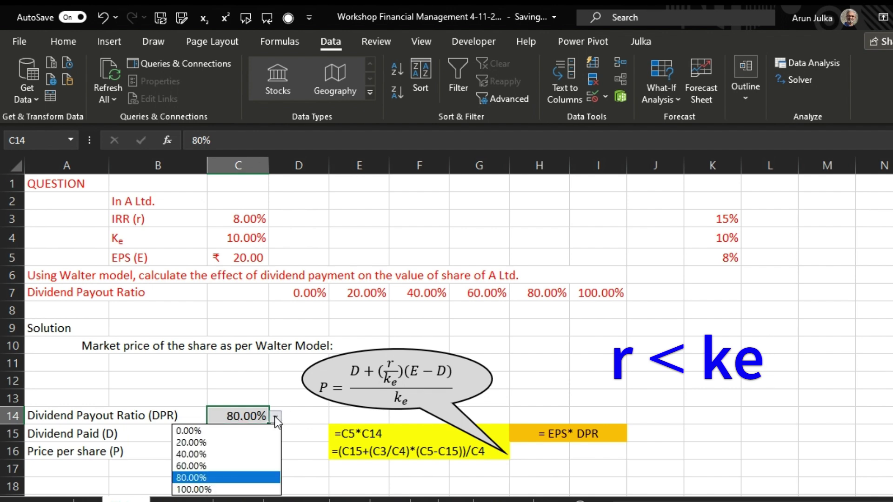
pyautogui.click(248, 490)
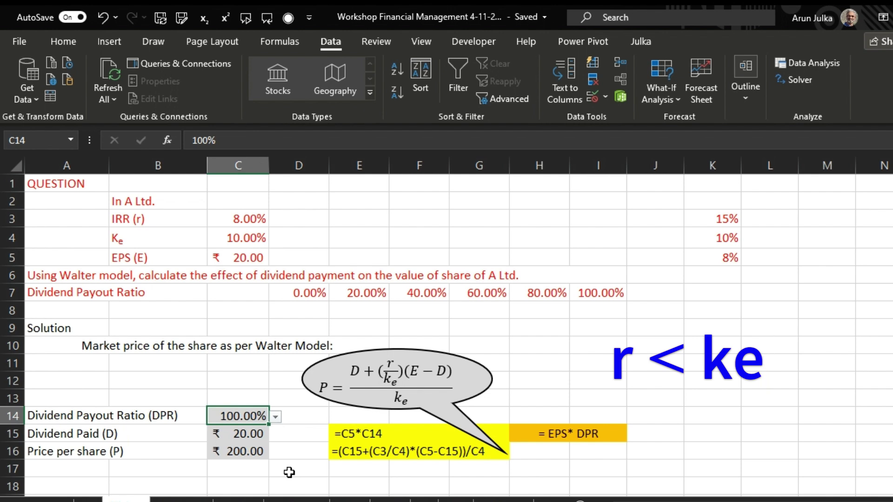
# Check C16's price formula, then reset C14's payout to 0.00%, dropping the price to ₹160.00.
pyautogui.click(276, 417)
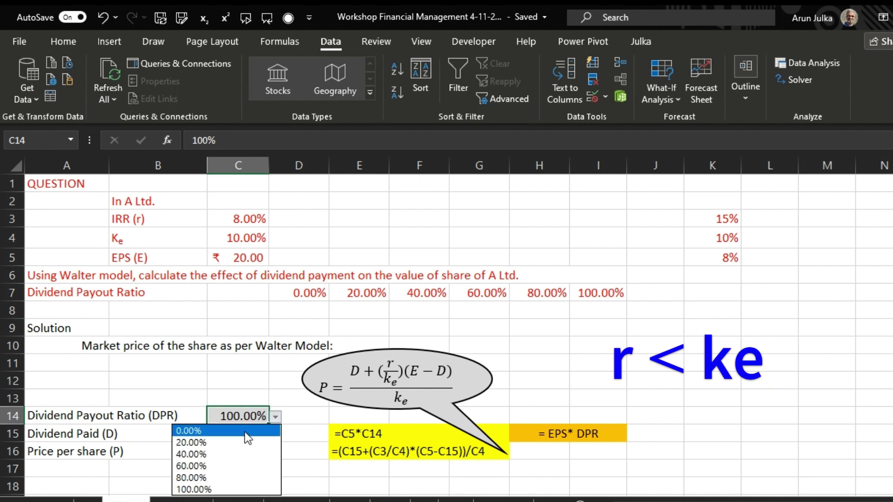
pyautogui.press('Escape')
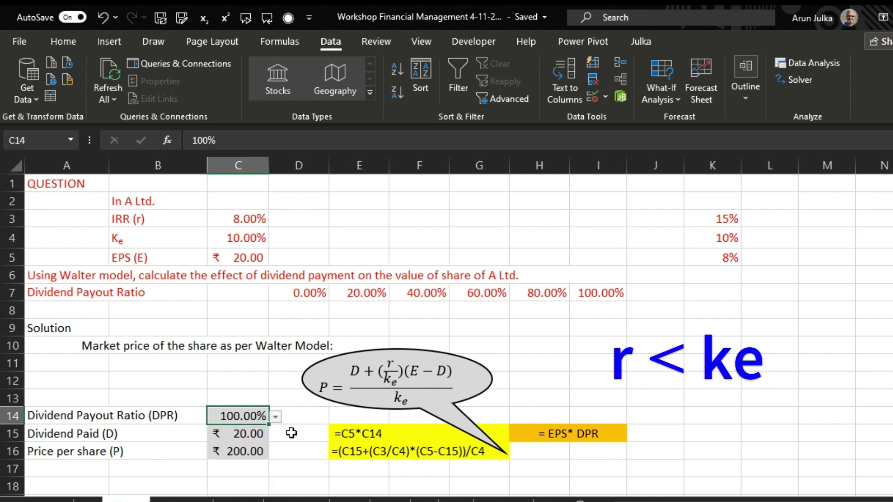
pyautogui.click(262, 450)
pyautogui.click(275, 417)
pyautogui.click(243, 416)
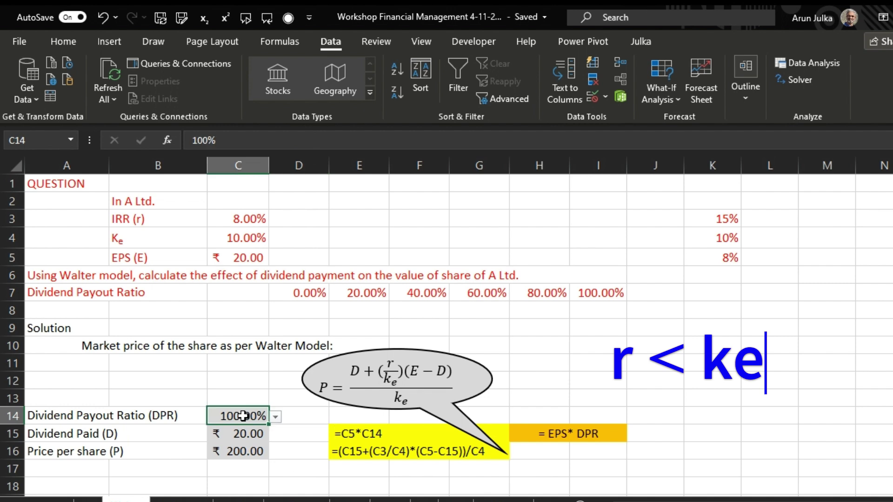
pyautogui.click(275, 417)
pyautogui.click(210, 429)
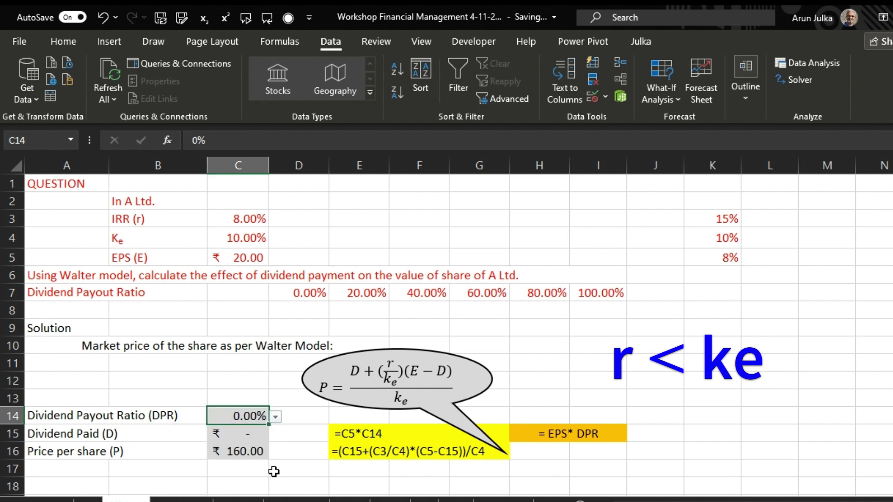